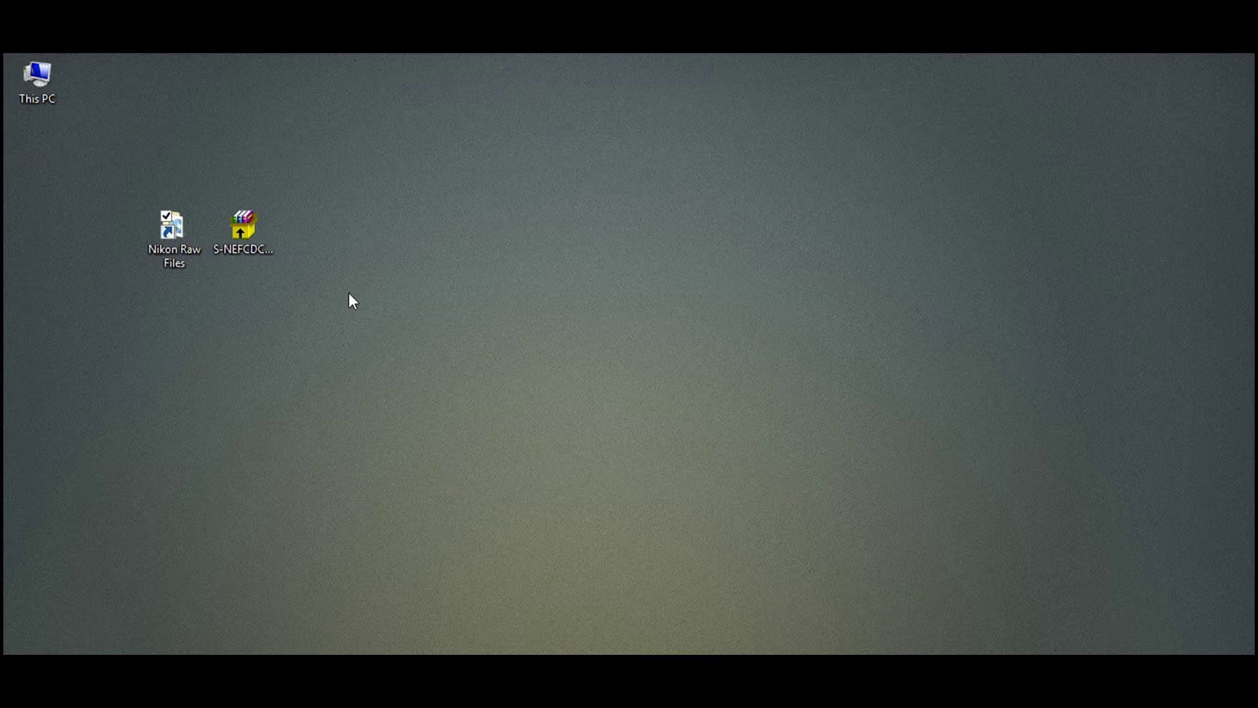
- Open DSC_1626.NEF from Nikon Raw Files and see that Photo Viewer can't display it
{"action": "double_click", "coordinate": [175, 232]}
{"action": "left_click_drag", "start_coordinate": [365, 202], "coordinate": [345, 117]}
{"action": "mouse_move", "coordinate": [301, 241]}
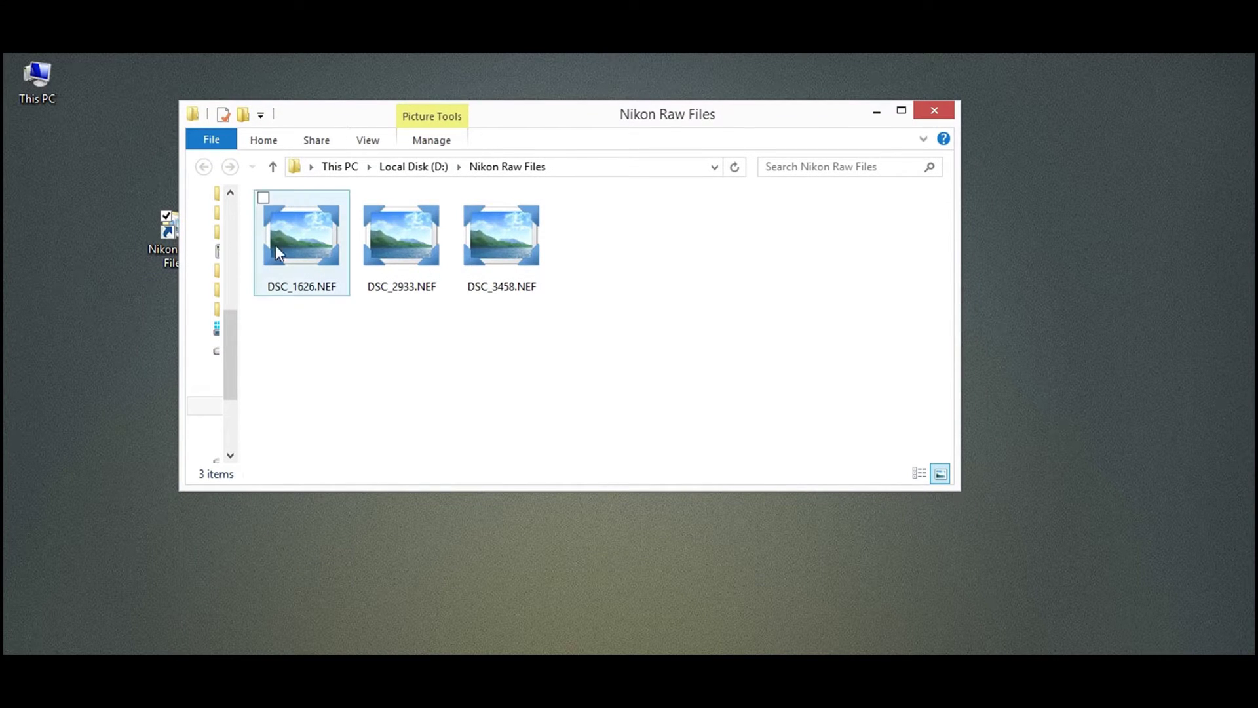
{"action": "double_click", "coordinate": [310, 248]}
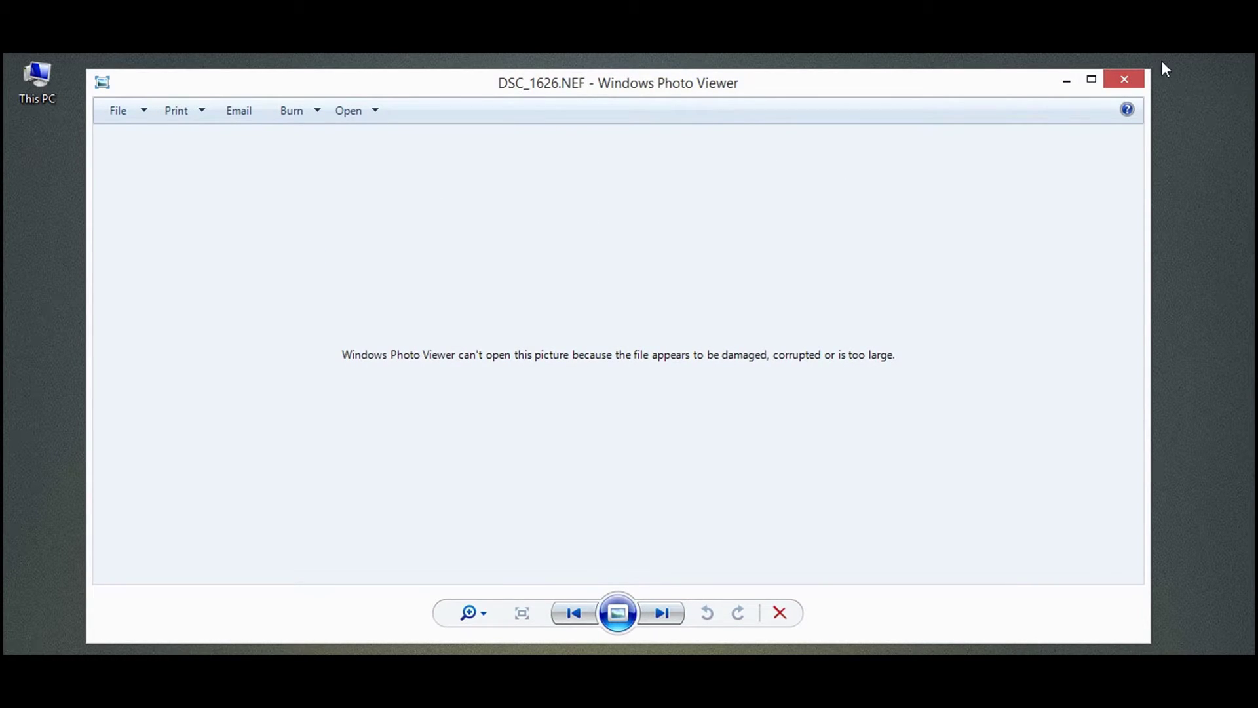
{"action": "left_click", "coordinate": [1136, 85]}
- Check that DSC_1626.NEF's Details properties lack camera data, then close the Nikon Raw Files folder
{"action": "right_click", "coordinate": [308, 249]}
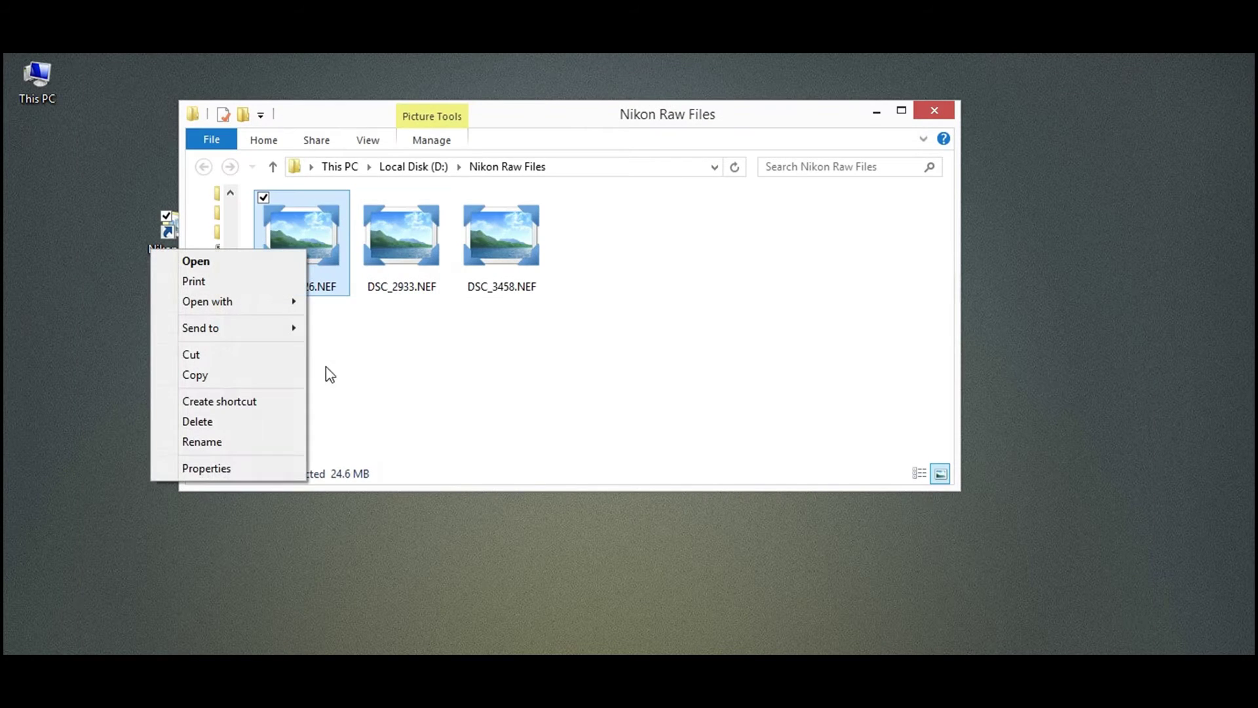
{"action": "left_click", "coordinate": [233, 468]}
{"action": "left_click", "coordinate": [431, 295]}
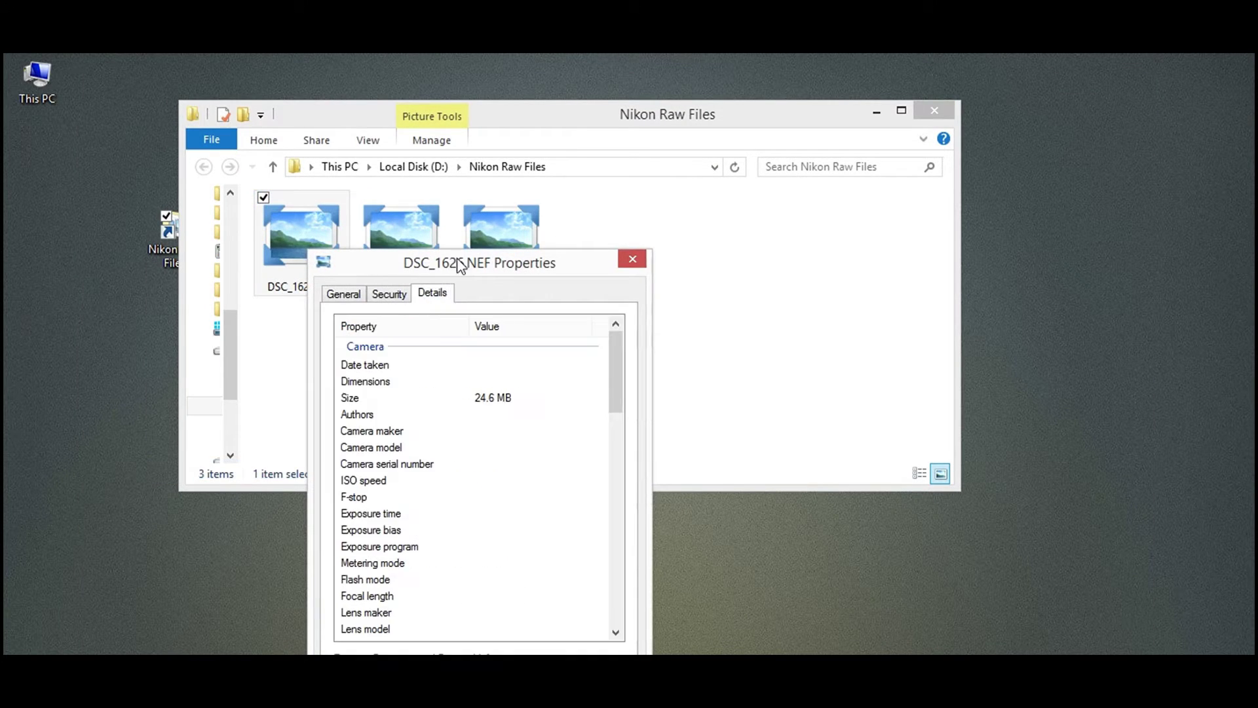
{"action": "left_click_drag", "start_coordinate": [461, 266], "coordinate": [483, 140]}
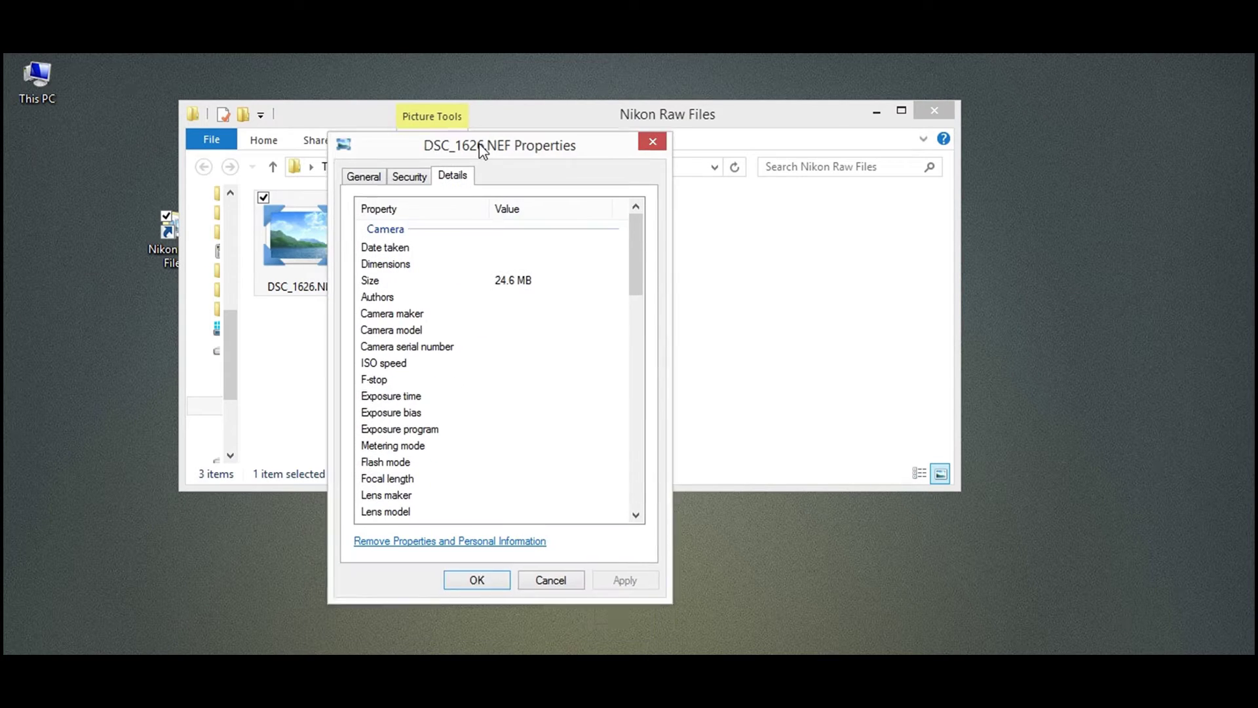
{"action": "left_click", "coordinate": [461, 576]}
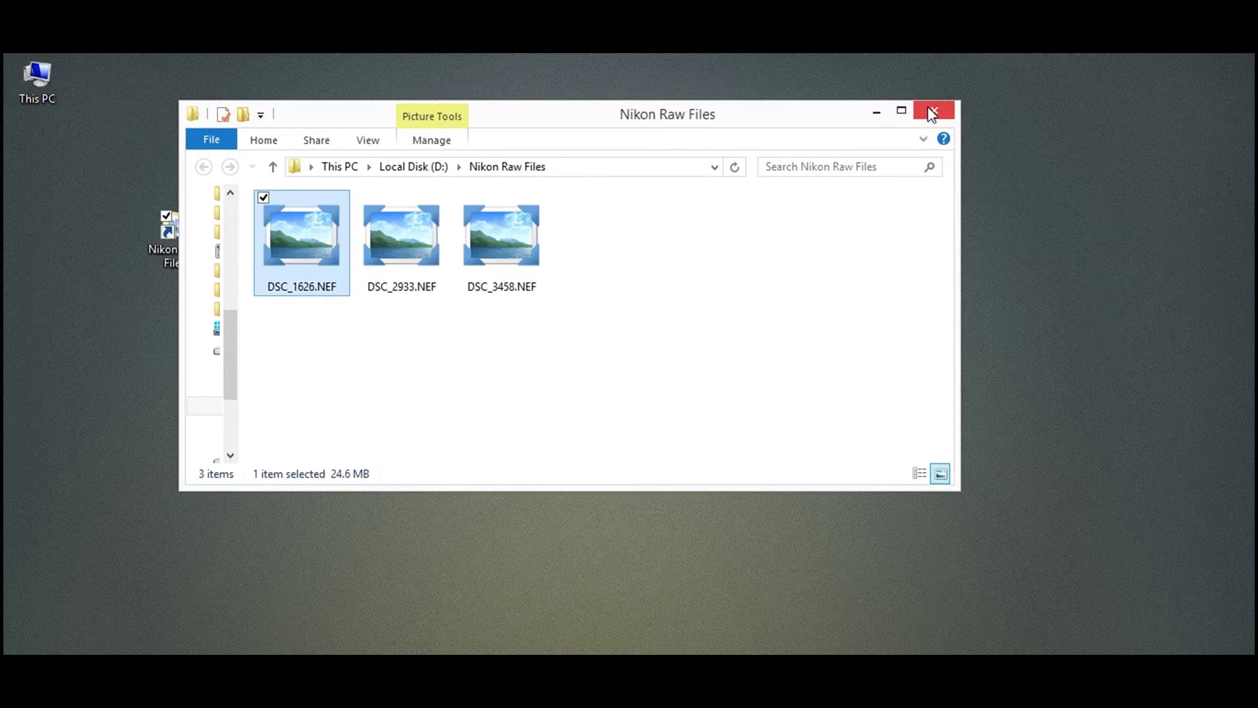
{"action": "left_click", "coordinate": [927, 109]}
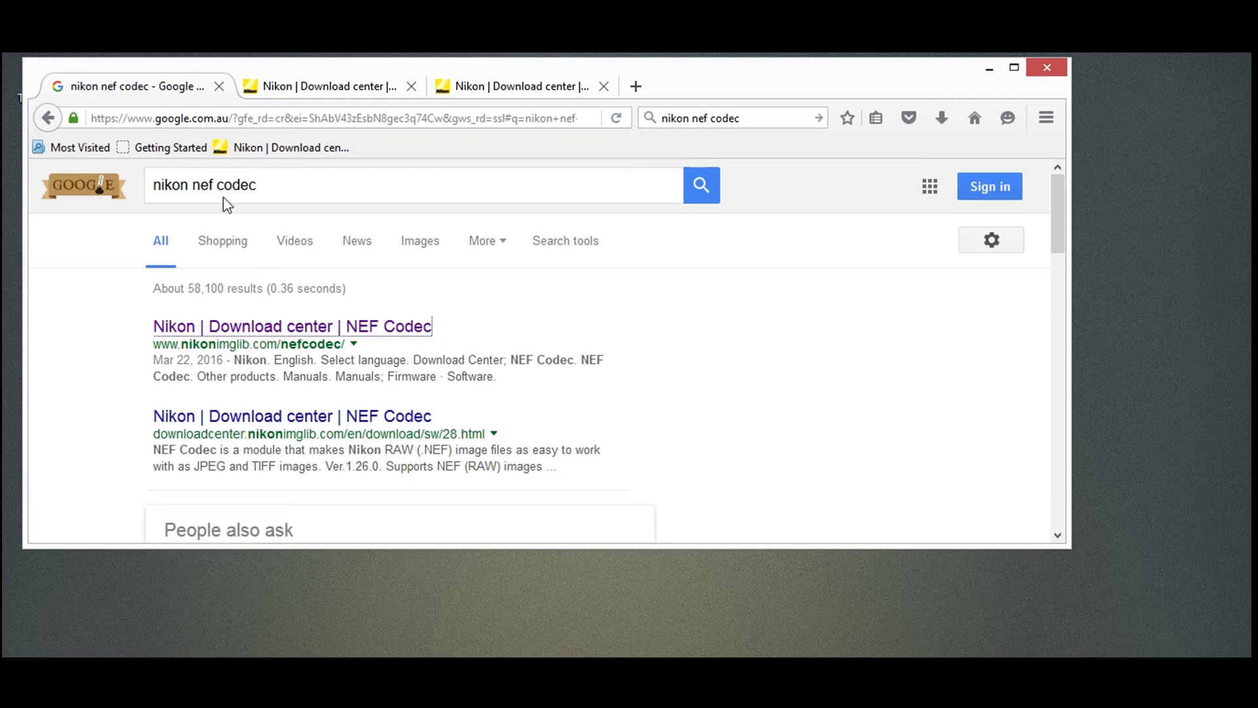
- Focus the 'nikon nef codec' Google search and switch to the NEF Codec product page tab
{"action": "left_click", "coordinate": [223, 196]}
{"action": "left_click", "coordinate": [306, 90]}
- Scroll the NEF Codec product page and go to its download page
{"action": "scroll", "coordinate": [485, 314], "scroll_direction": "down", "scroll_amount": 1}
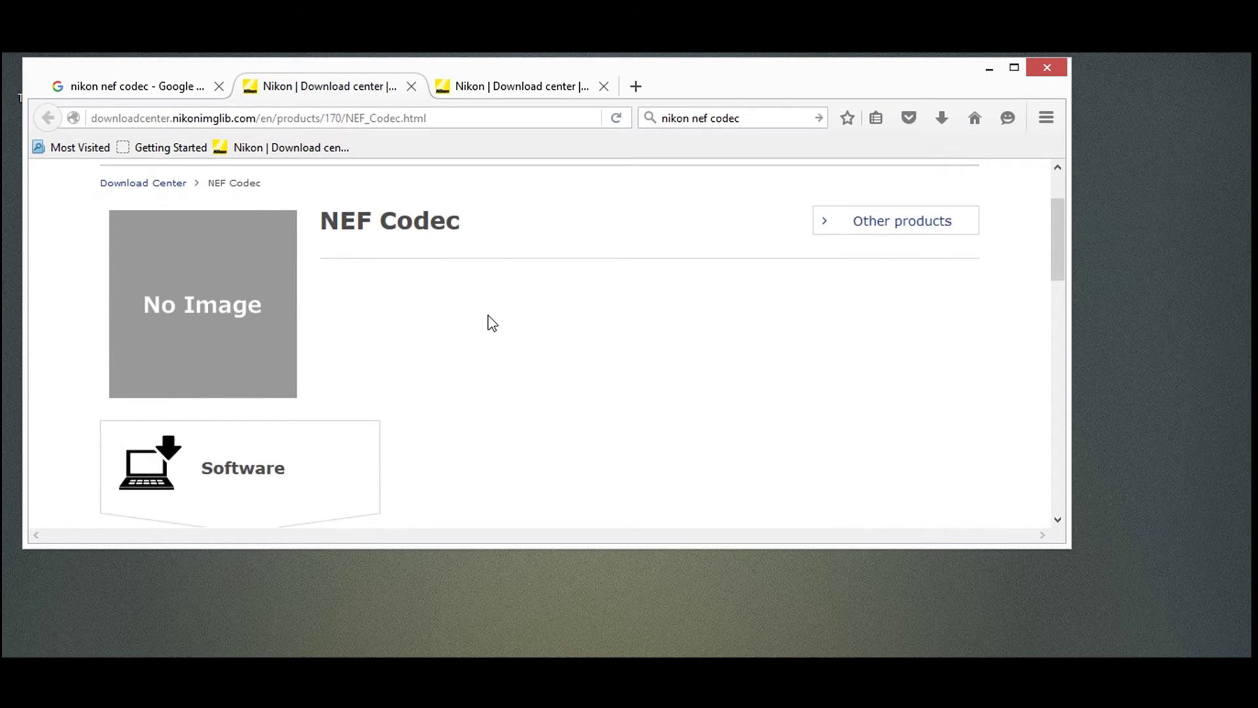
{"action": "scroll", "coordinate": [494, 324], "scroll_direction": "down", "scroll_amount": 3}
{"action": "scroll", "coordinate": [494, 324], "scroll_direction": "down", "scroll_amount": 1}
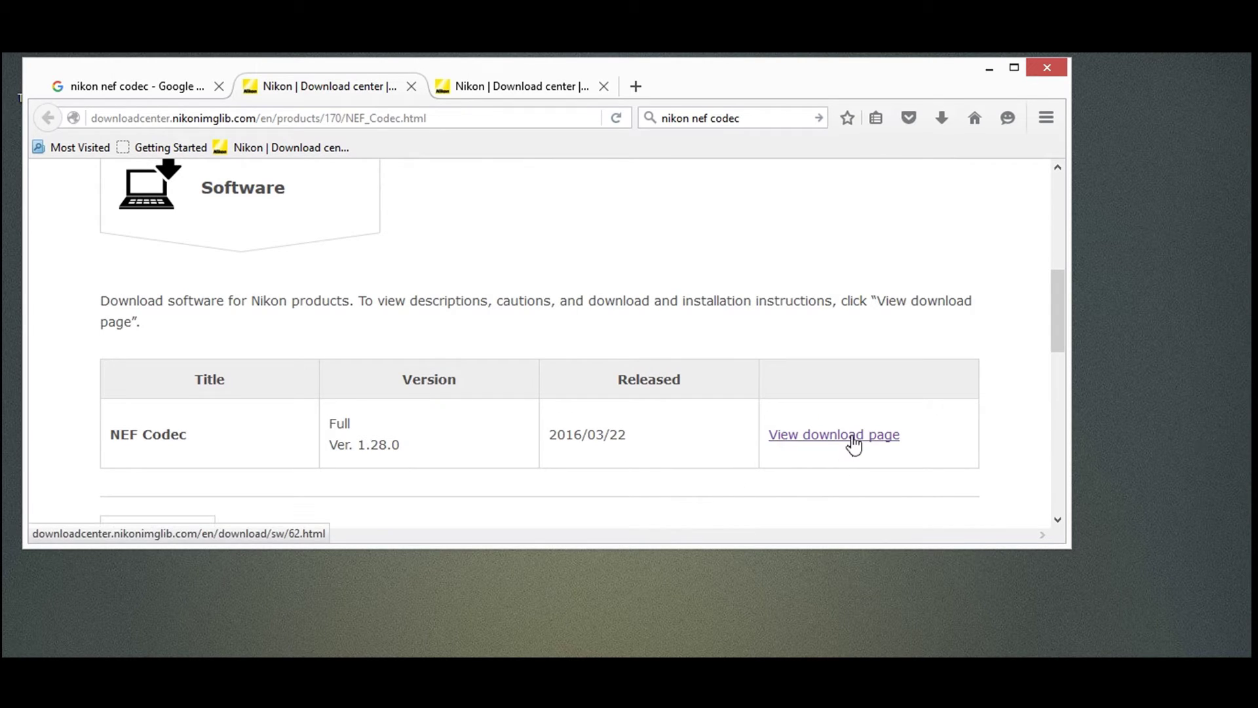
{"action": "left_click", "coordinate": [512, 93]}
- Scroll down the download page to the Agreement and download section
{"action": "scroll", "coordinate": [450, 267], "scroll_direction": "down", "scroll_amount": 1}
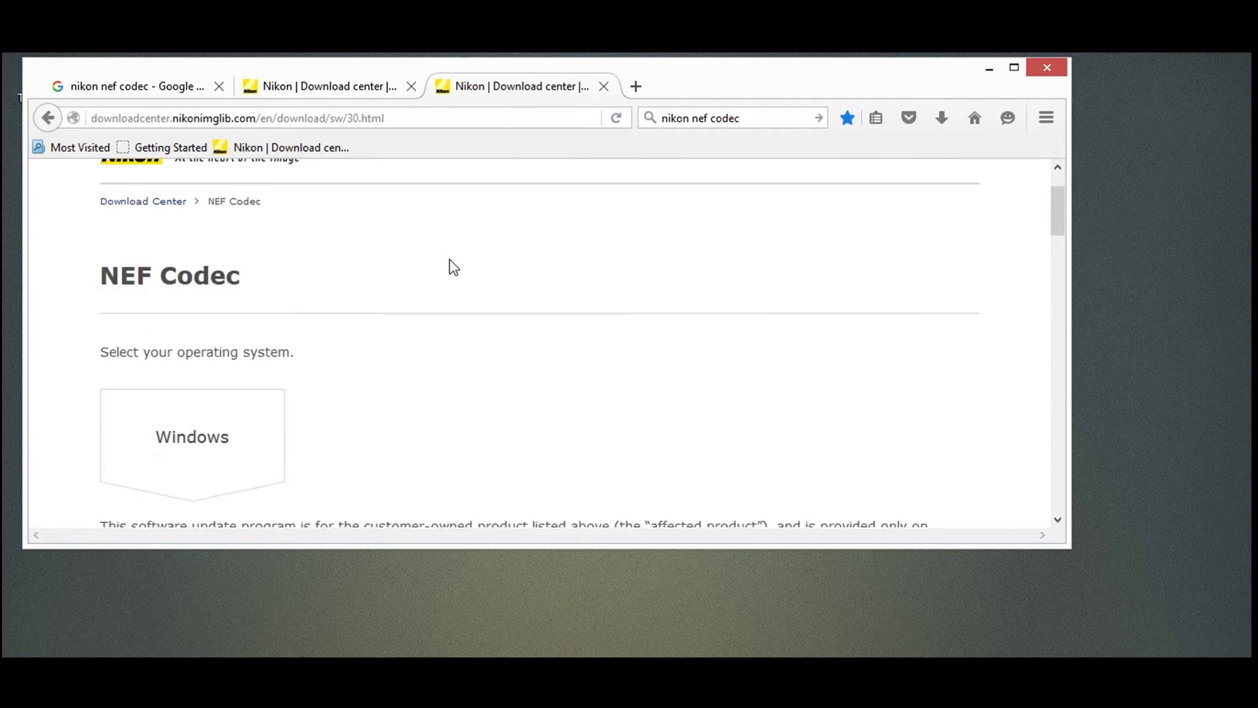
{"action": "scroll", "coordinate": [450, 266], "scroll_direction": "down", "scroll_amount": 3}
{"action": "scroll", "coordinate": [454, 272], "scroll_direction": "down", "scroll_amount": 3}
{"action": "scroll", "coordinate": [454, 292], "scroll_direction": "down", "scroll_amount": 3}
{"action": "scroll", "coordinate": [444, 286], "scroll_direction": "down", "scroll_amount": 3}
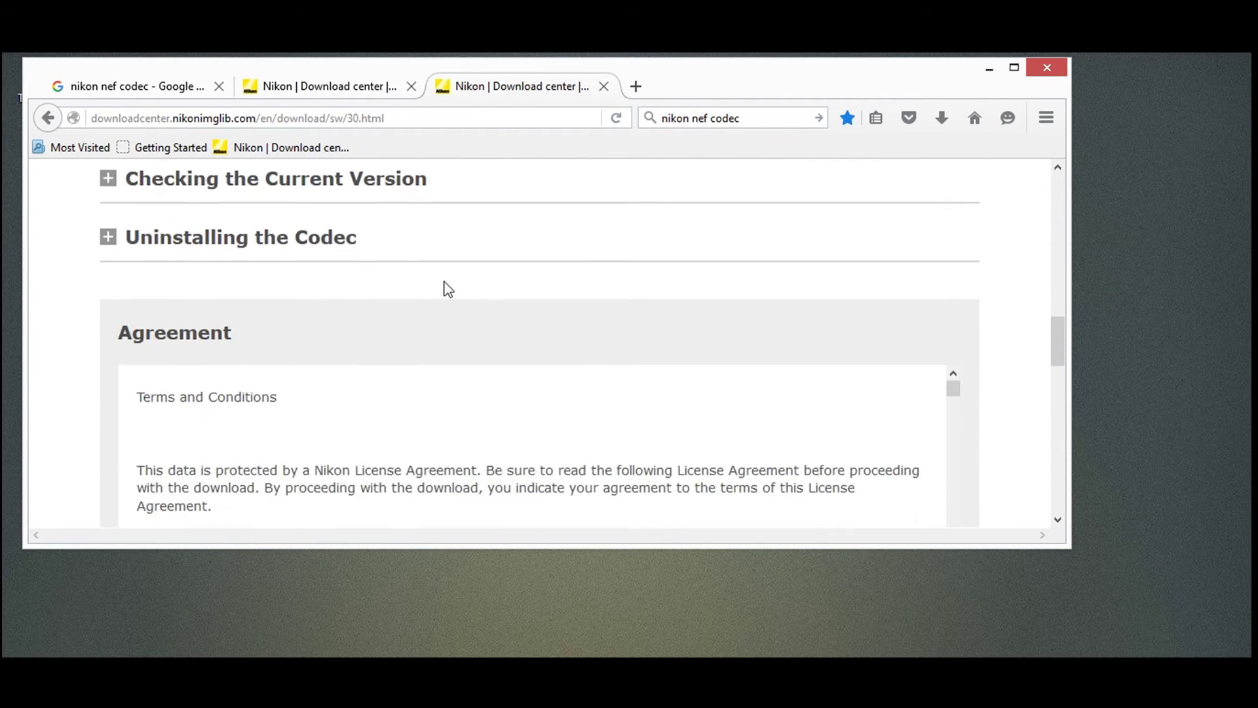
{"action": "scroll", "coordinate": [448, 288], "scroll_direction": "down", "scroll_amount": 1}
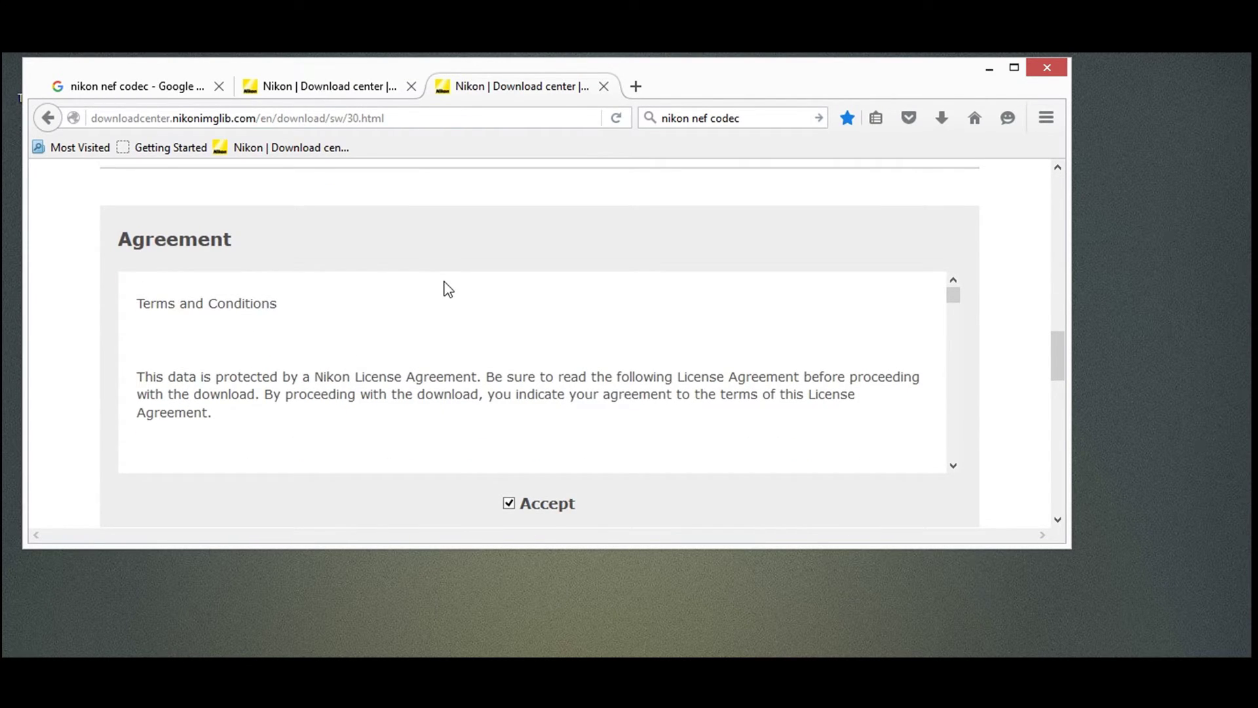
{"action": "scroll", "coordinate": [445, 292], "scroll_direction": "down", "scroll_amount": 1}
{"action": "scroll", "coordinate": [559, 503], "scroll_direction": "down", "scroll_amount": 2}
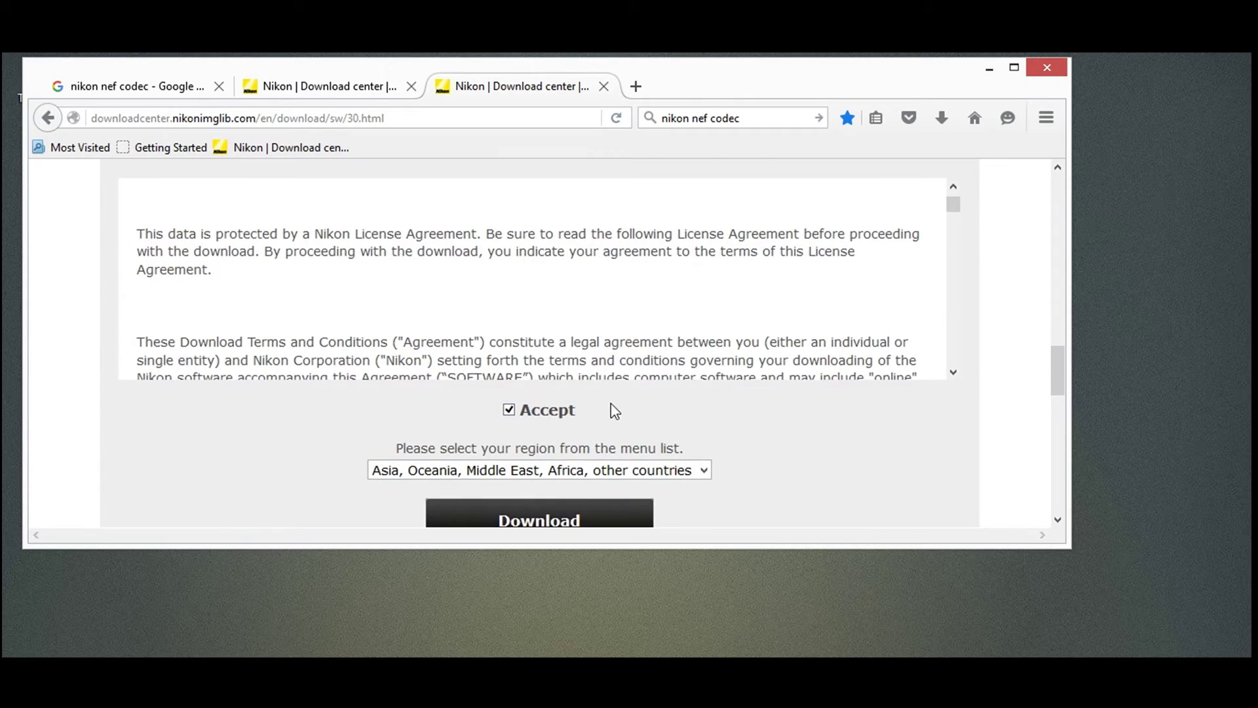
{"action": "scroll", "coordinate": [531, 429], "scroll_direction": "down", "scroll_amount": 3}
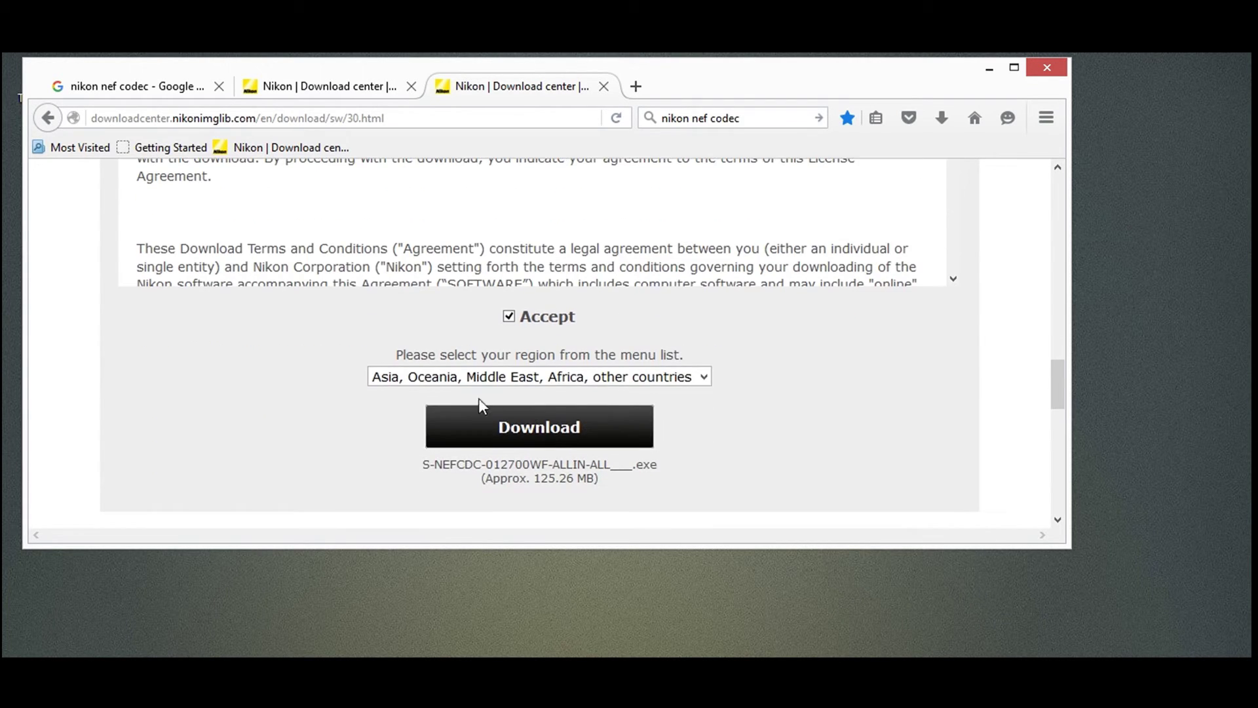
- Download the NEF Codec installer and save the .exe file to disk
{"action": "left_click", "coordinate": [606, 429]}
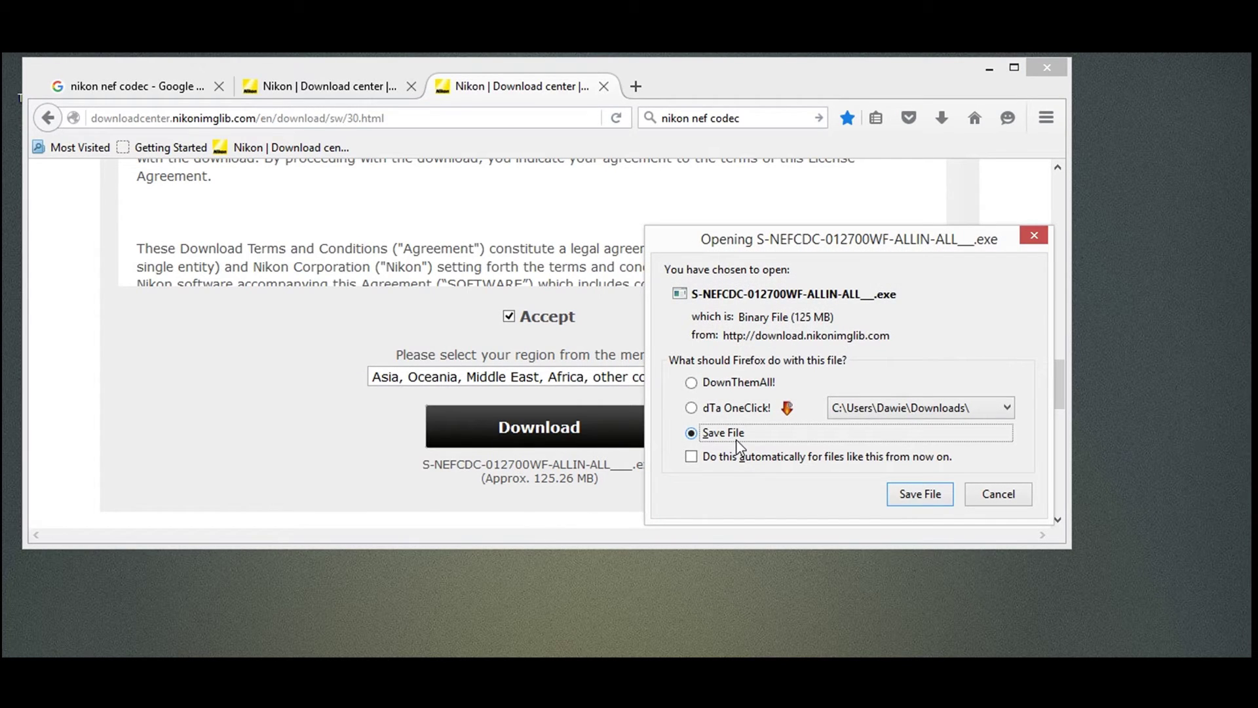
{"action": "left_click", "coordinate": [908, 498]}
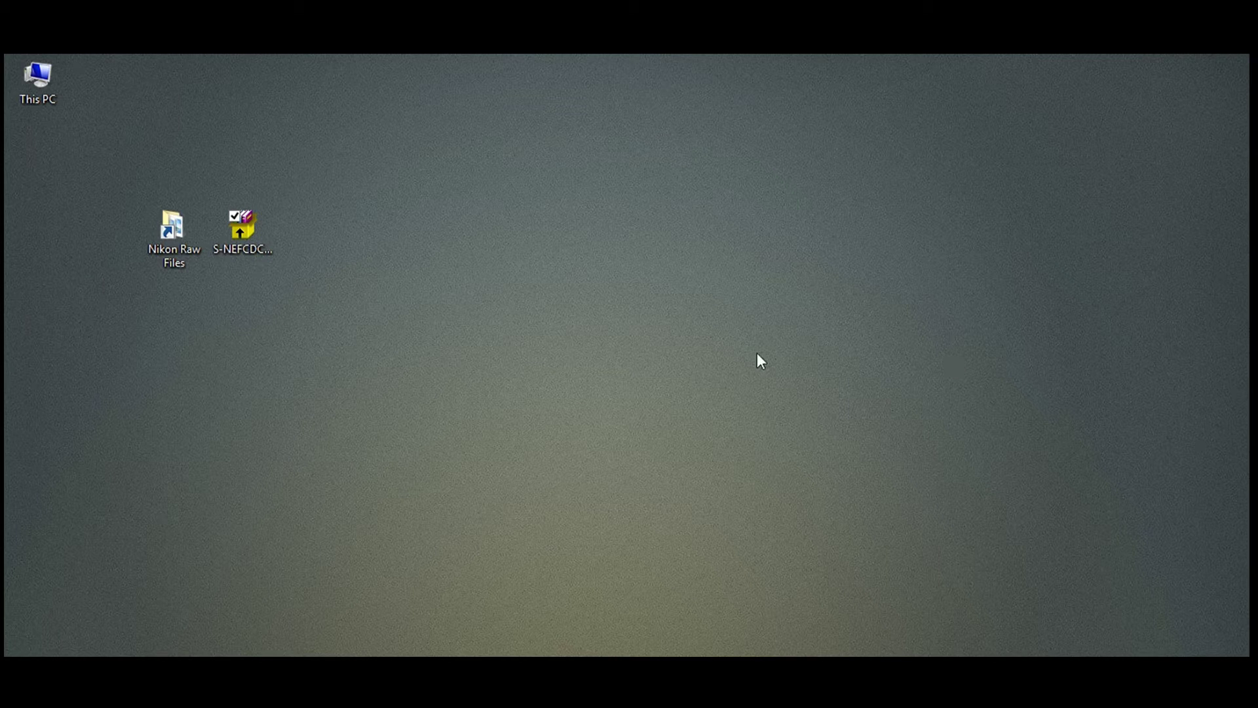
- Run the S-NEFCDC installer in English, accept the license, and install NEF Codec
{"action": "double_click", "coordinate": [248, 238]}
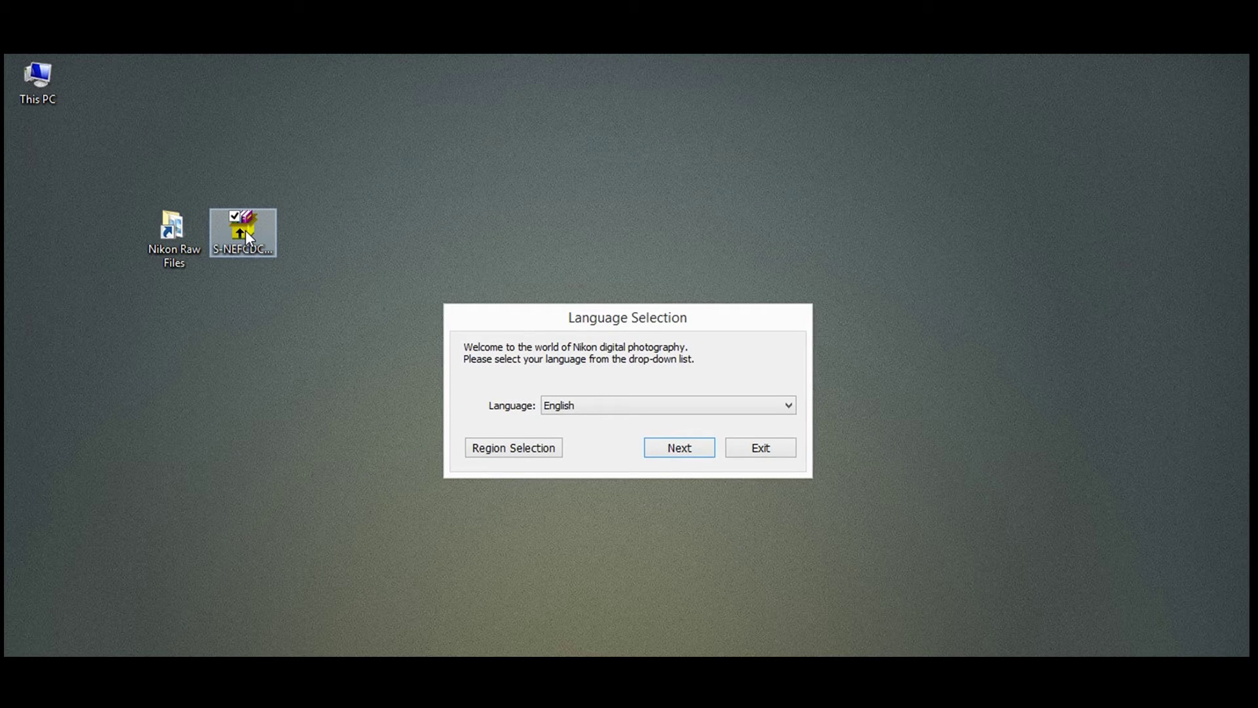
{"action": "left_click", "coordinate": [681, 449]}
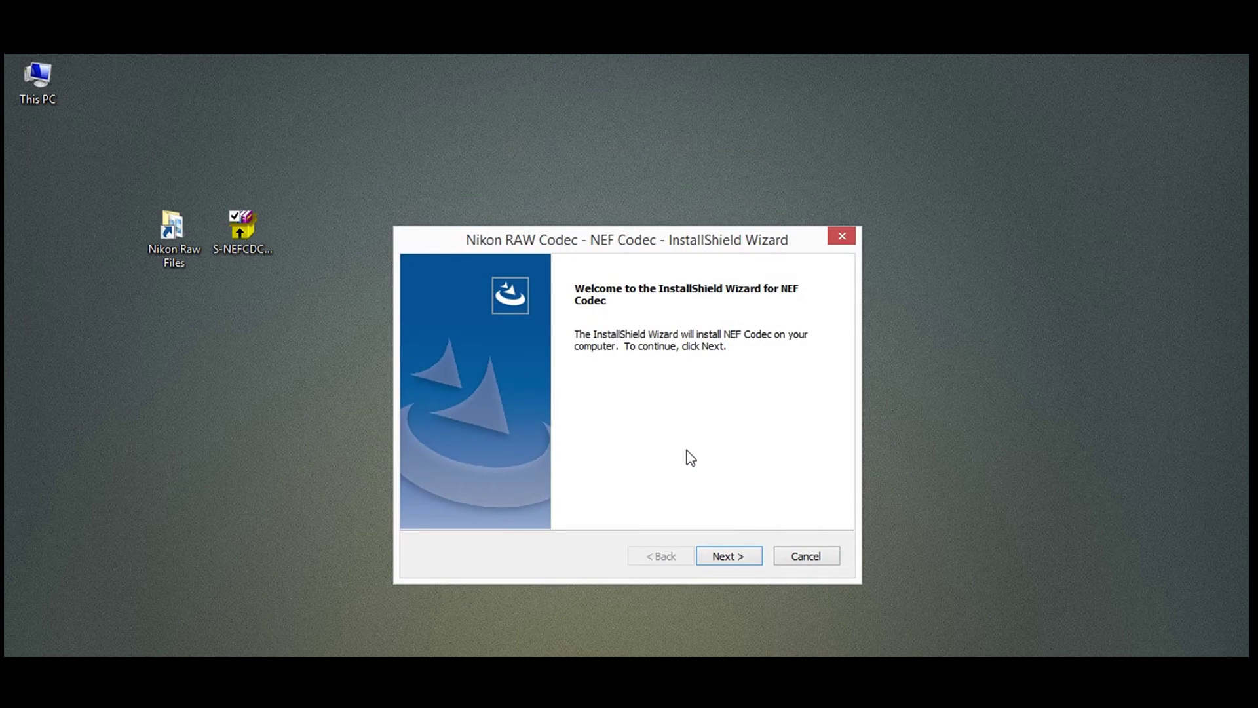
{"action": "left_click", "coordinate": [732, 558]}
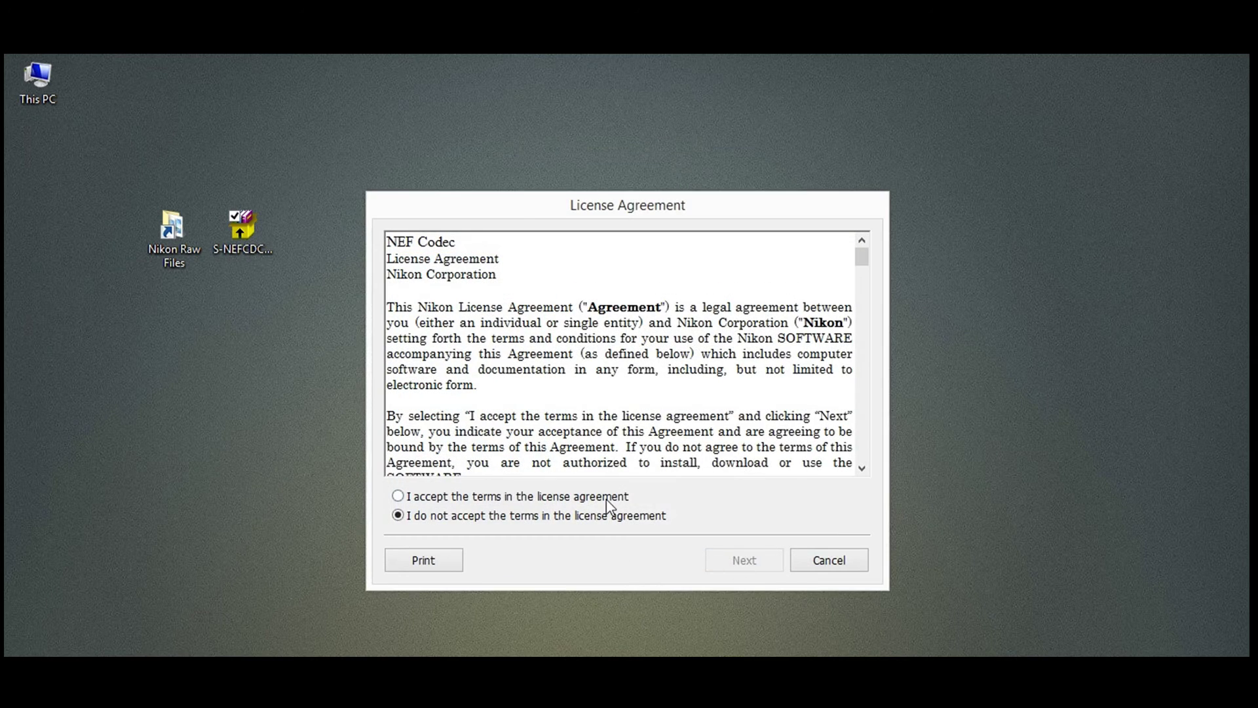
{"action": "left_click", "coordinate": [607, 499]}
{"action": "left_click", "coordinate": [720, 551]}
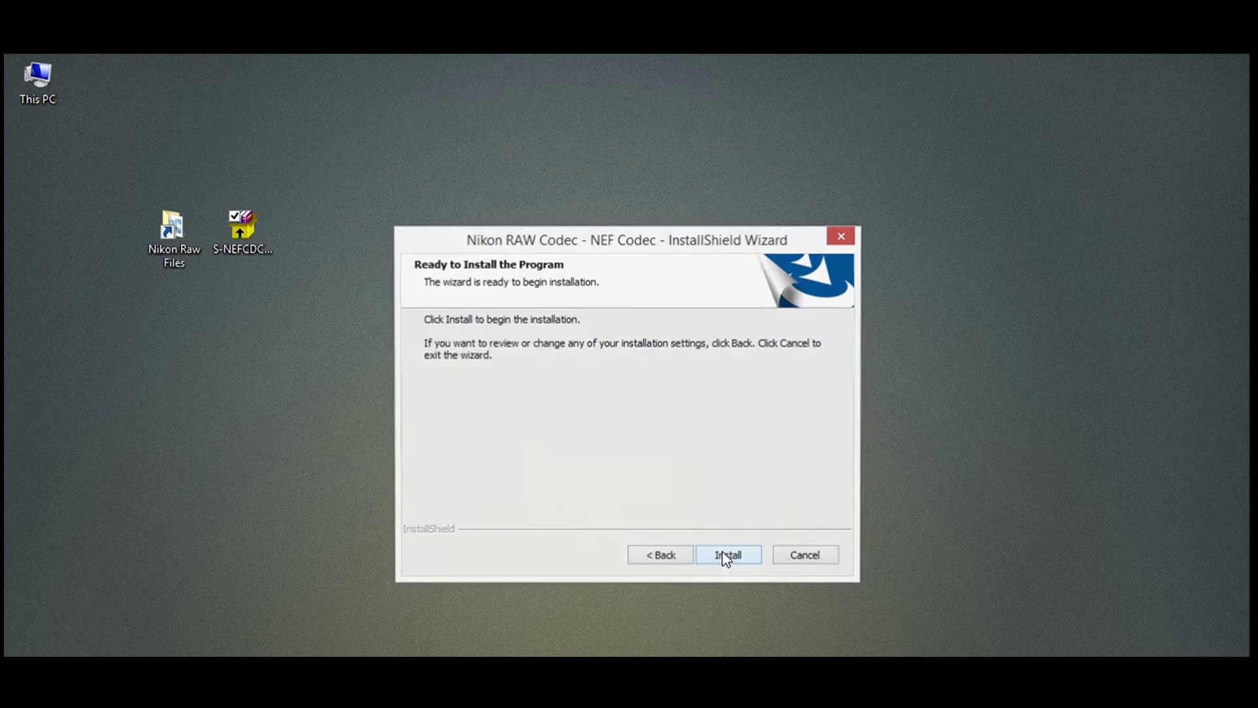
{"action": "left_click", "coordinate": [722, 553]}
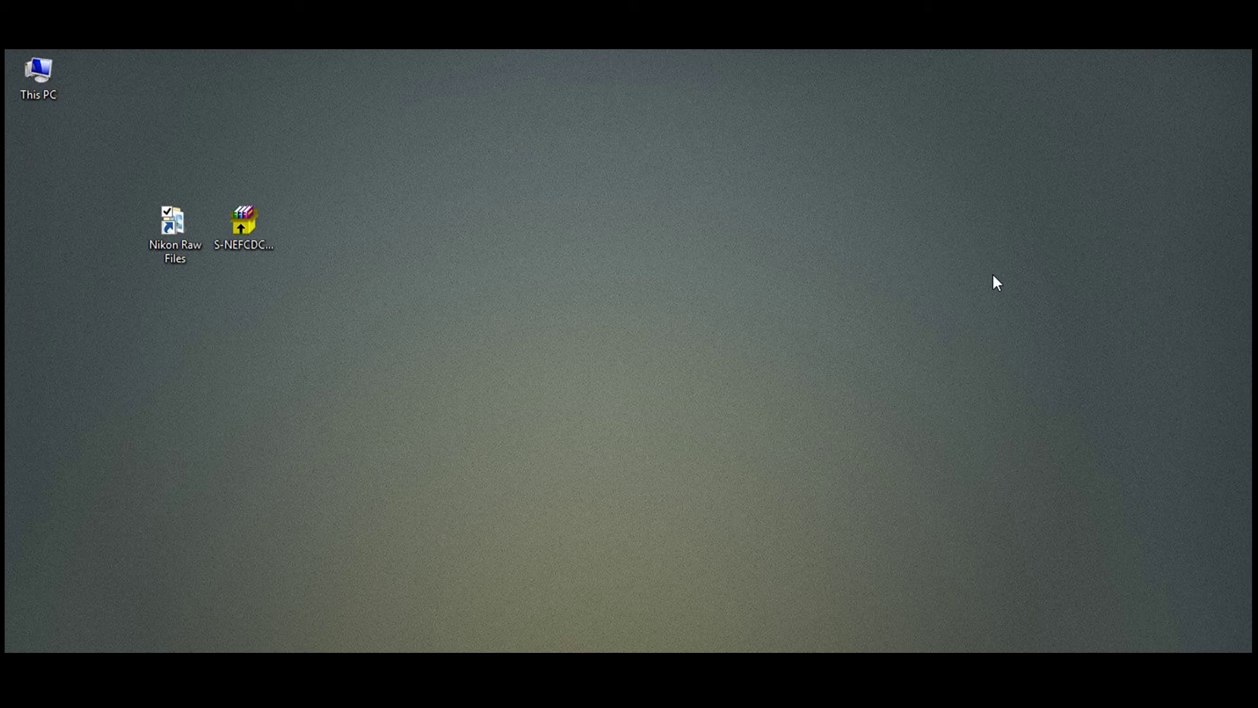
- View DSC_1626, DSC_2933 and DSC_3458 NEF photos in Photo Viewer, then close it
{"action": "double_click", "coordinate": [179, 225]}
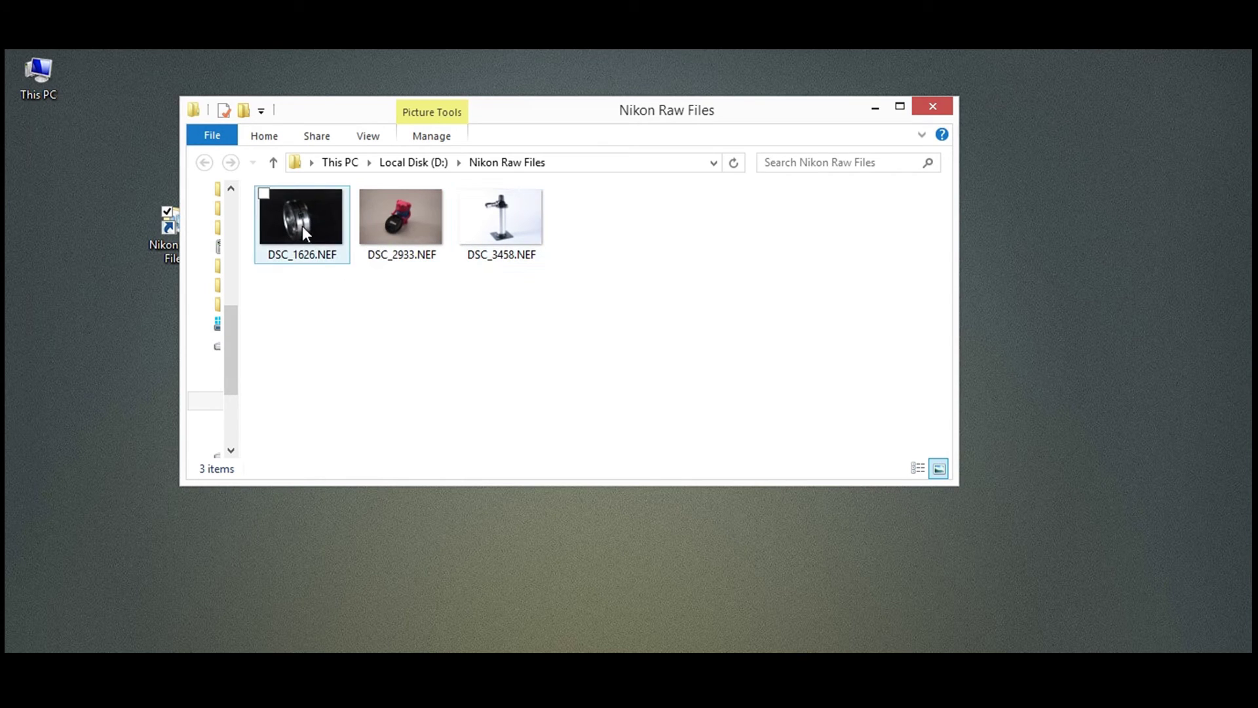
{"action": "double_click", "coordinate": [302, 226]}
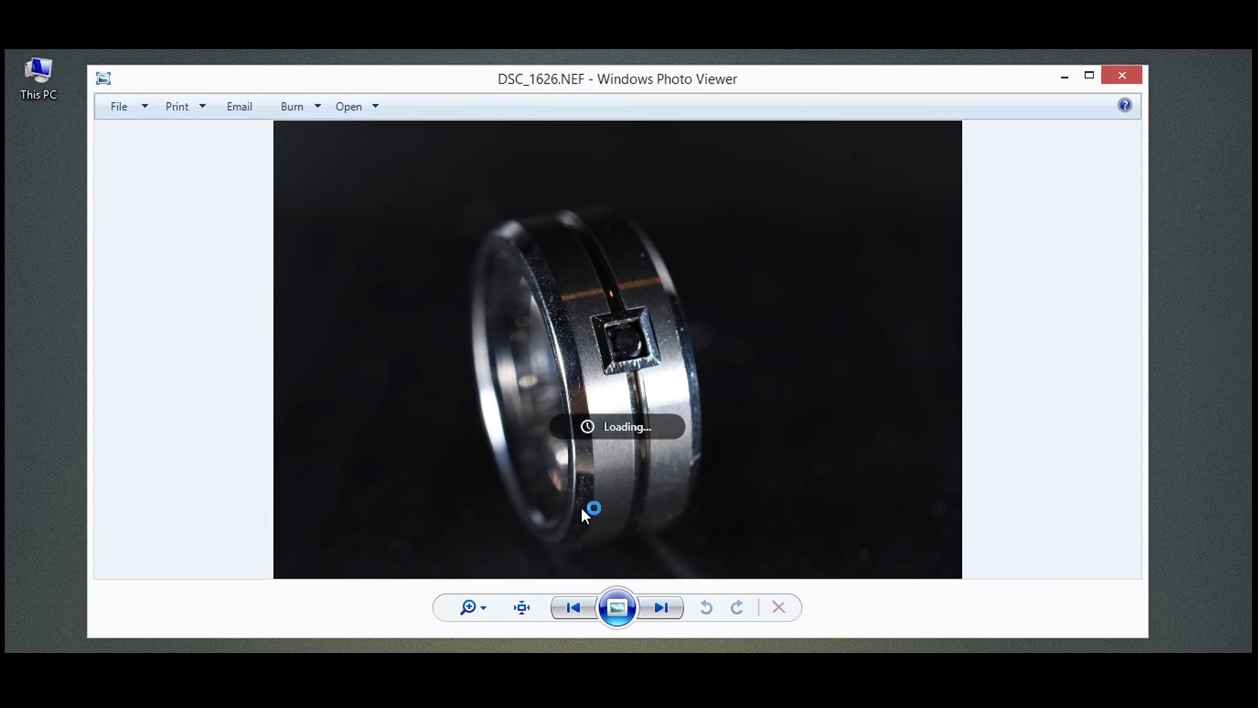
{"action": "left_click", "coordinate": [662, 608]}
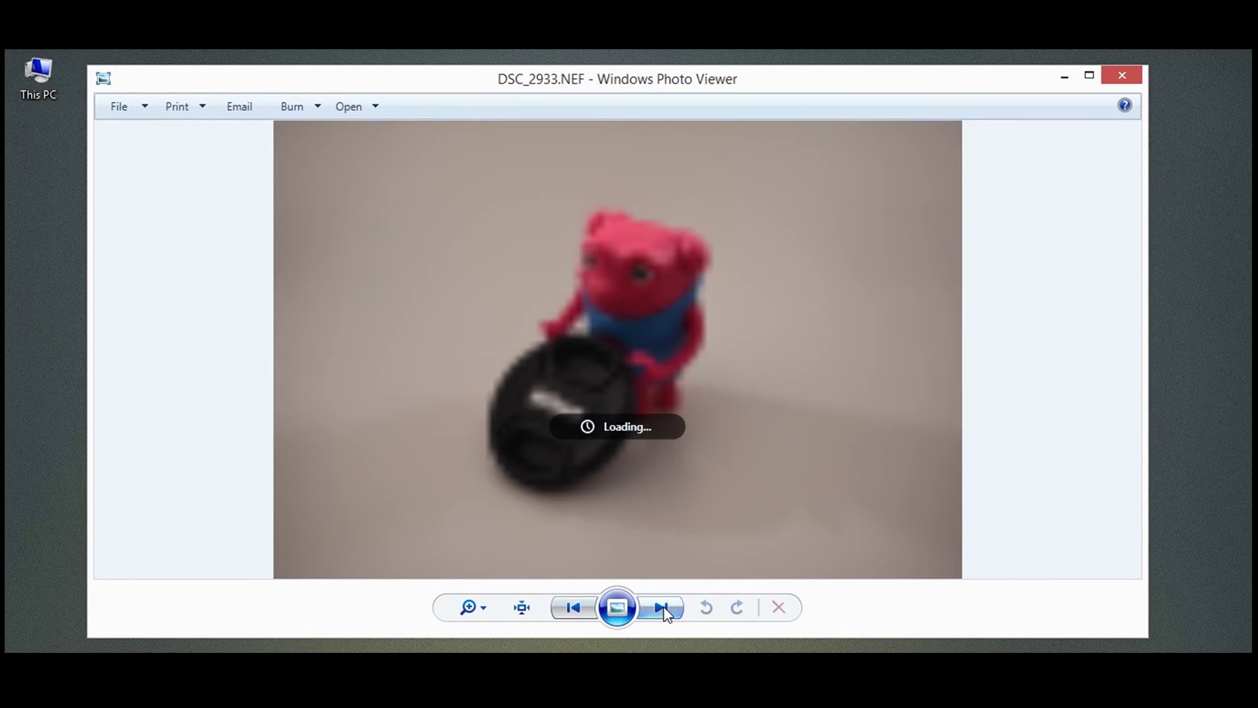
{"action": "left_click", "coordinate": [662, 609]}
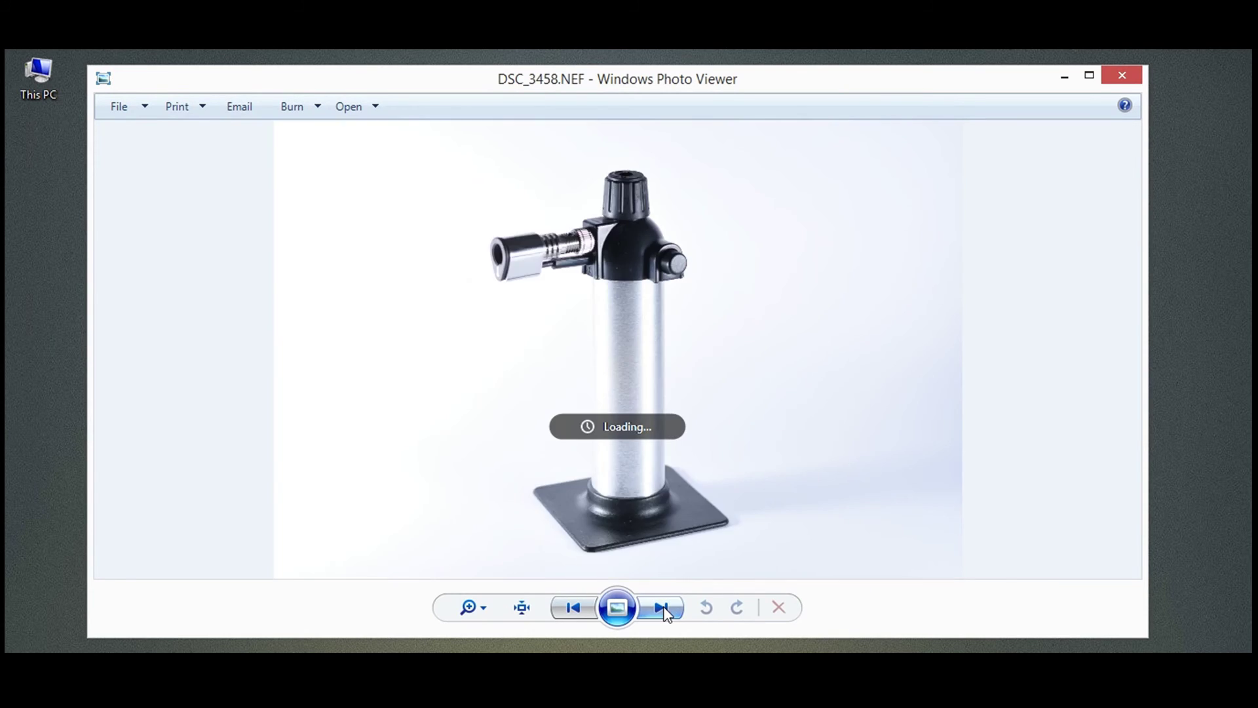
{"action": "left_click", "coordinate": [1117, 77]}
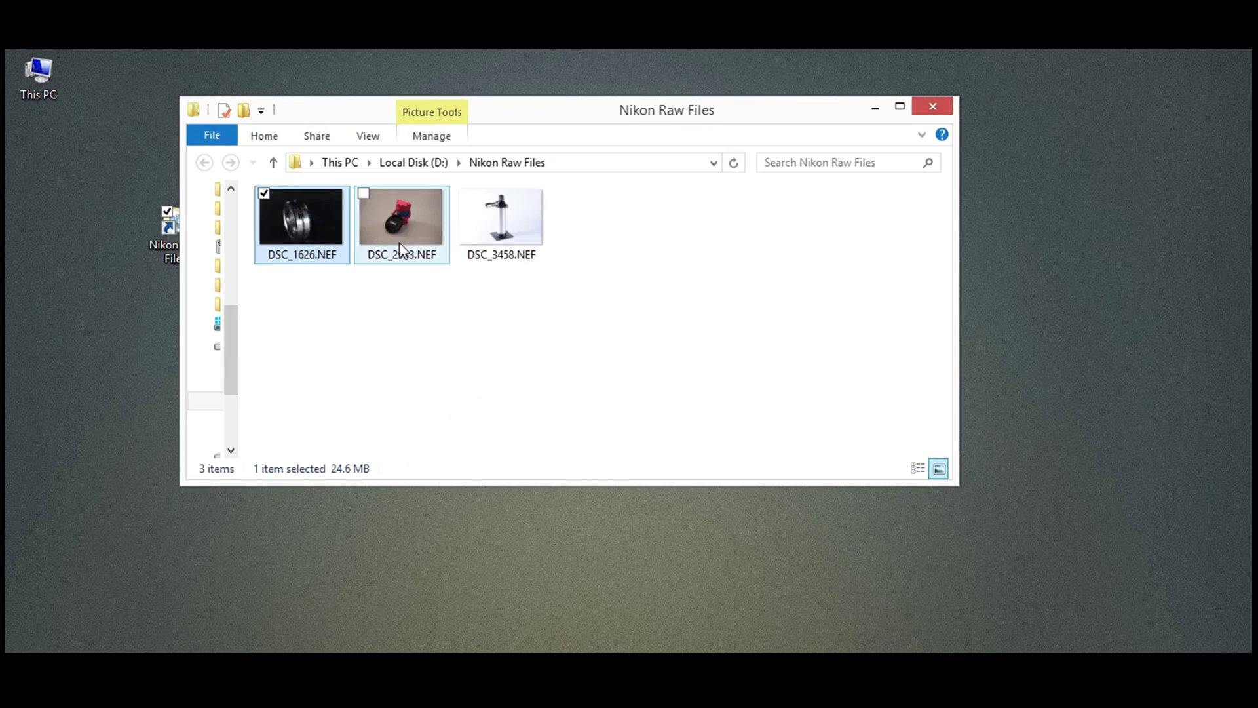
- Check DSC_1626.NEF's Details now show 6000 x 4000 and NIKON D7200, then close Explorer
{"action": "right_click", "coordinate": [303, 226]}
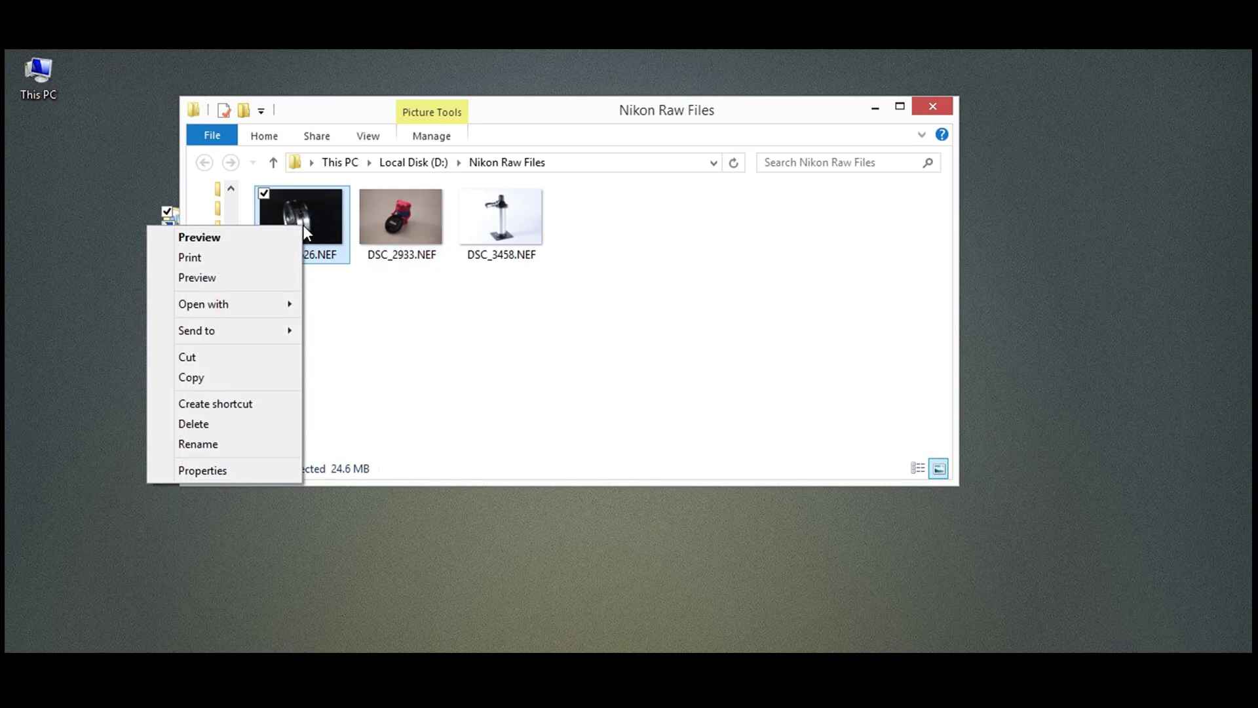
{"action": "left_click", "coordinate": [231, 472]}
{"action": "left_click", "coordinate": [432, 270]}
{"action": "left_click_drag", "start_coordinate": [489, 251], "coordinate": [595, 155]}
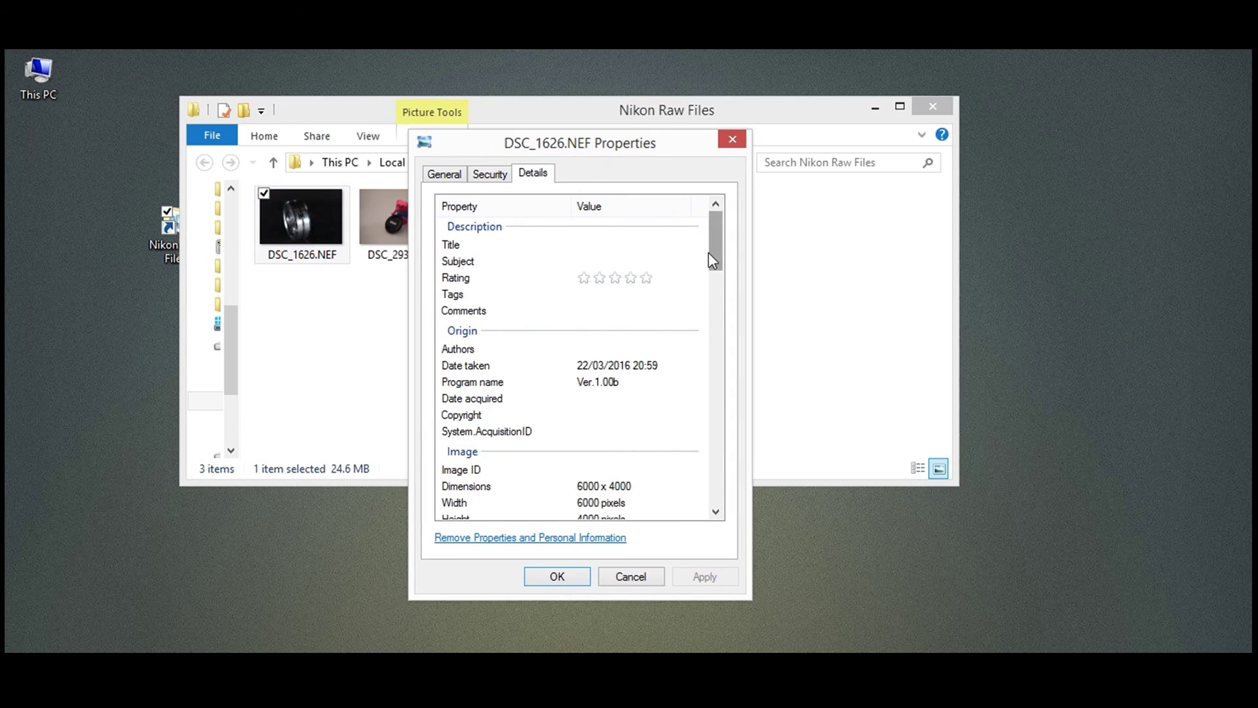
{"action": "left_click_drag", "start_coordinate": [709, 253], "coordinate": [710, 289]}
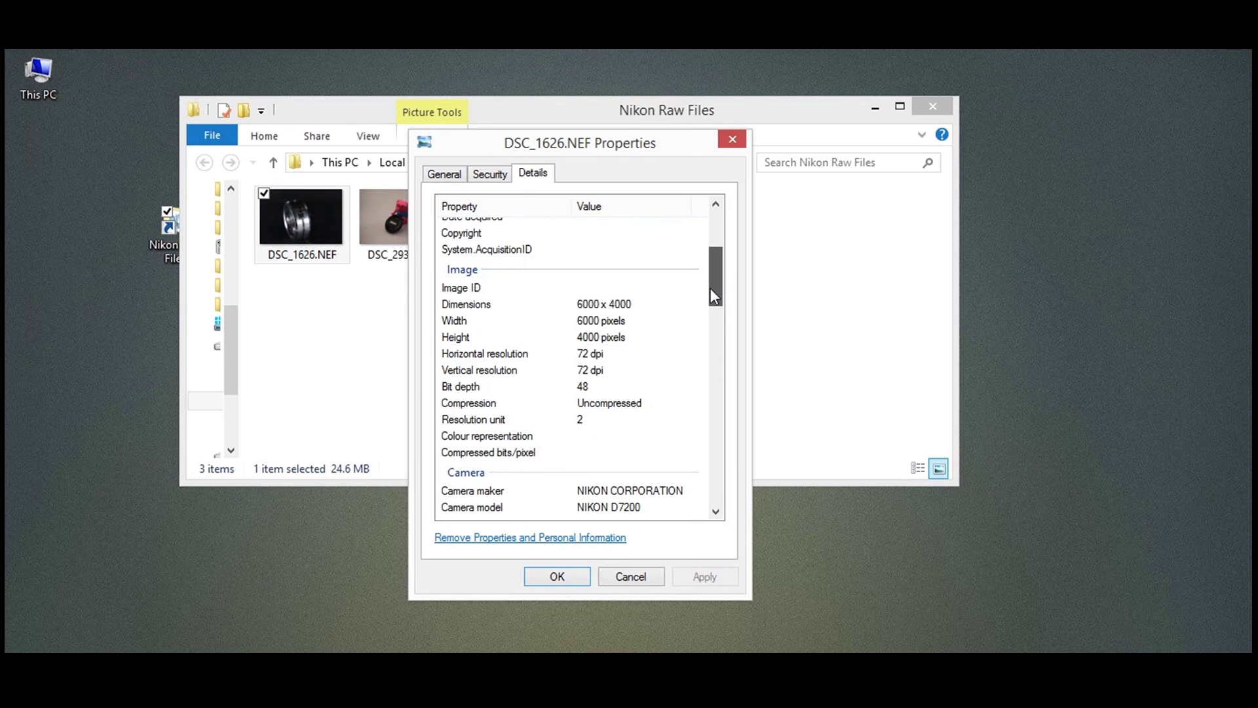
{"action": "left_click", "coordinate": [562, 574]}
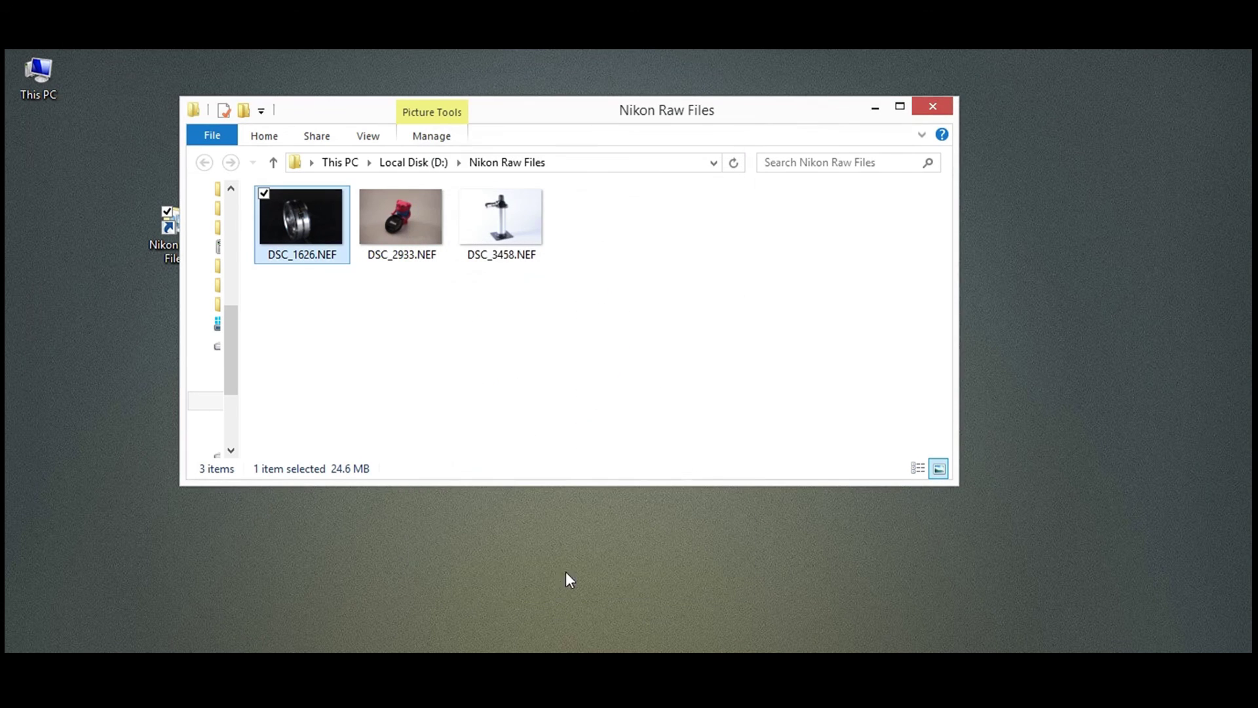
{"action": "left_click", "coordinate": [933, 107]}
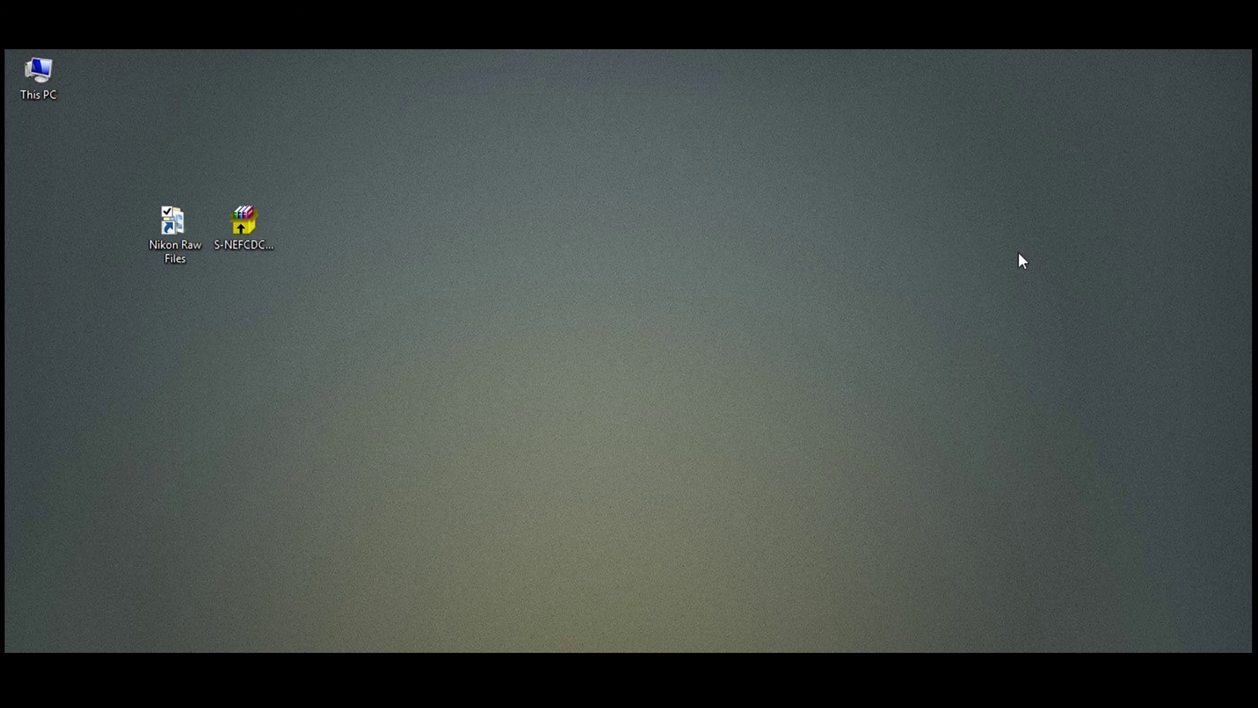